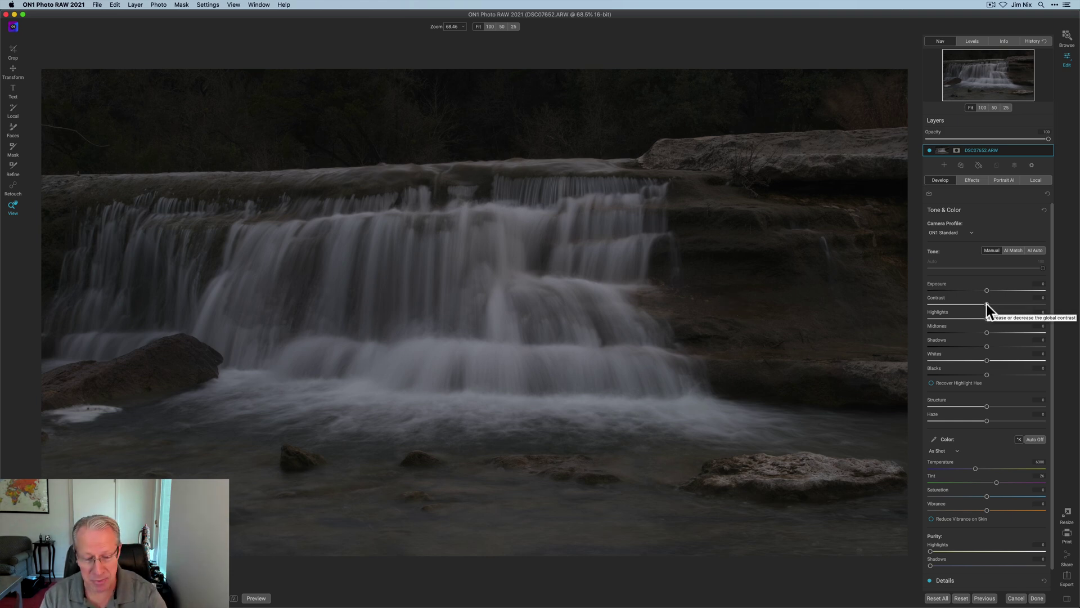
# - Raise Contrast and lift Shadows in Develop's Tone & Color, then switch to the Effects module
pyautogui.moveTo(987, 304); pyautogui.dragTo(992, 304)
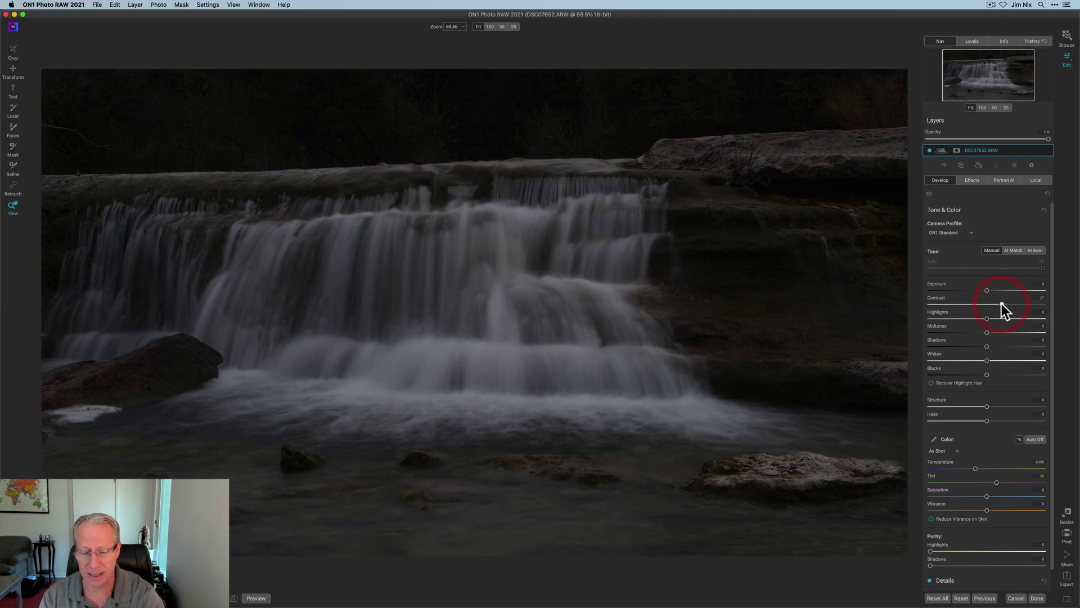
pyautogui.moveTo(1001, 304); pyautogui.dragTo(1002, 303)
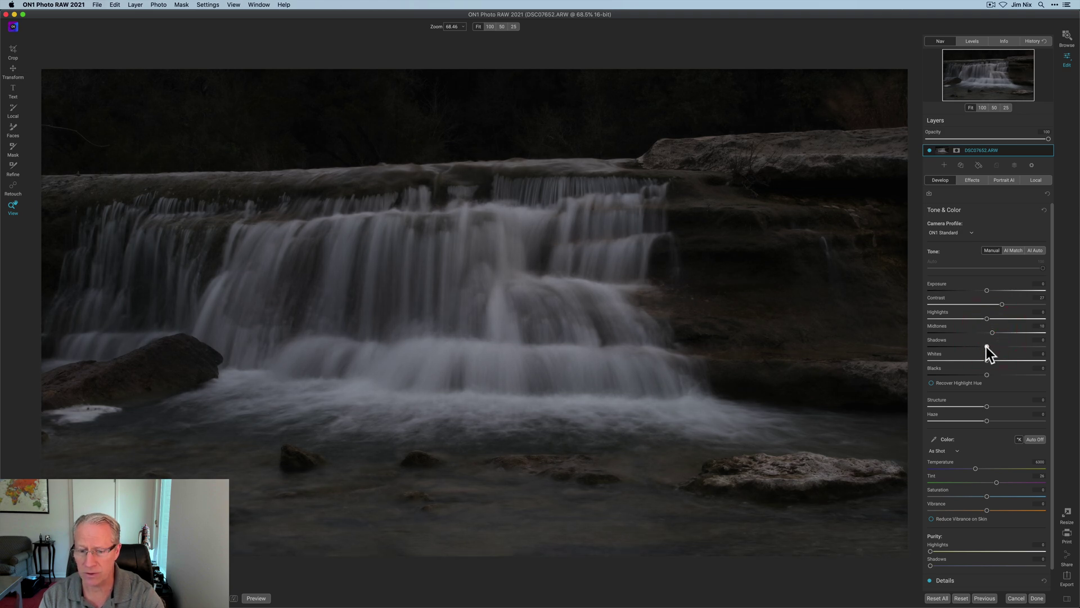
pyautogui.moveTo(987, 347); pyautogui.dragTo(994, 344)
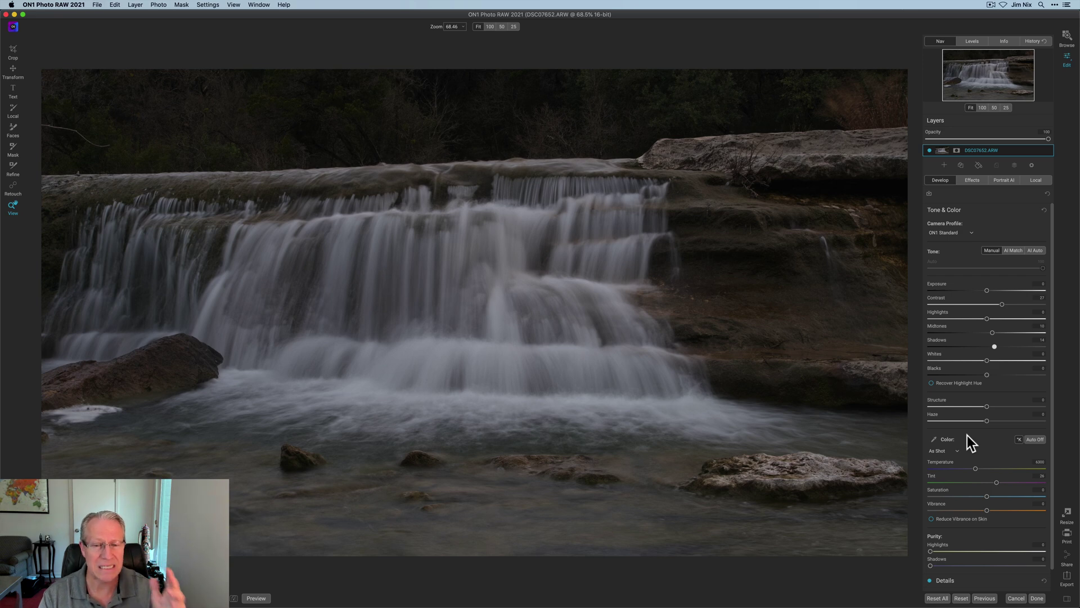
pyautogui.click(971, 180)
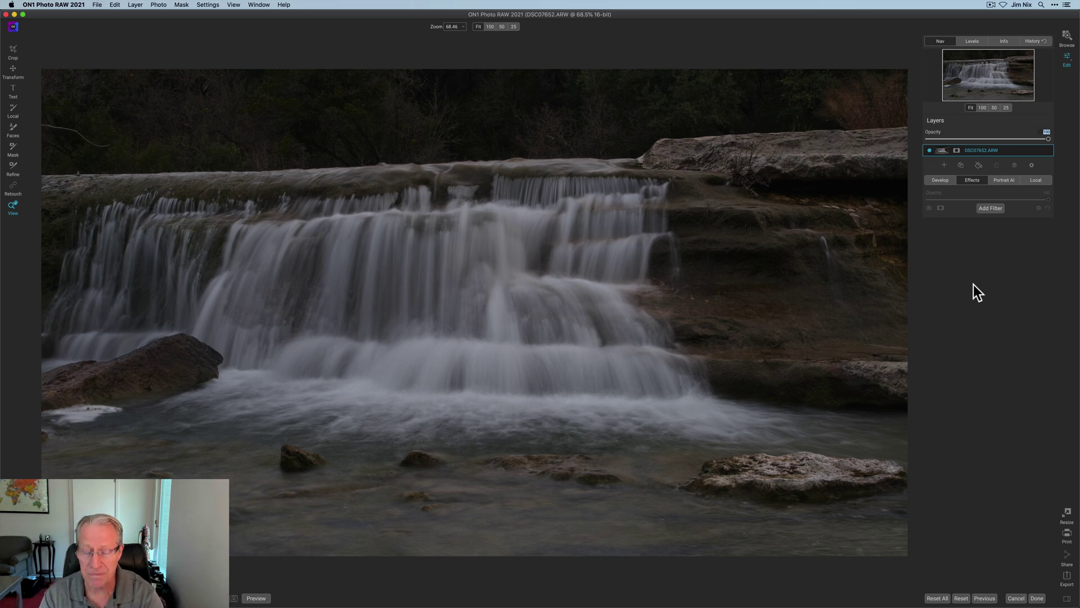
# - Add a Black & White filter, toggle it to compare, then set Yellow to -100 and Blue to +100
pyautogui.click(990, 209)
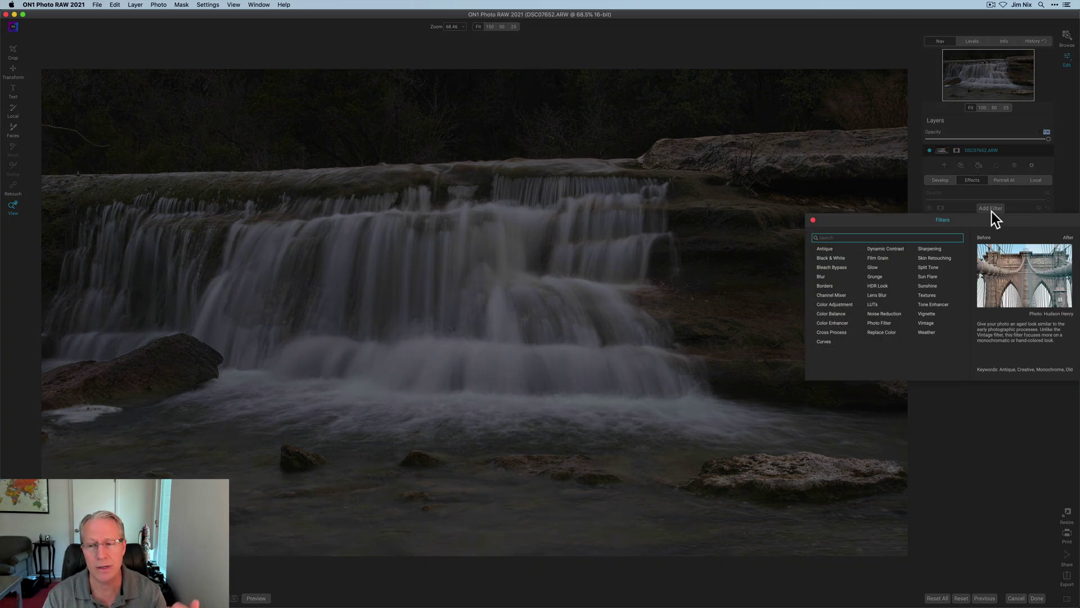
pyautogui.moveTo(835, 257)
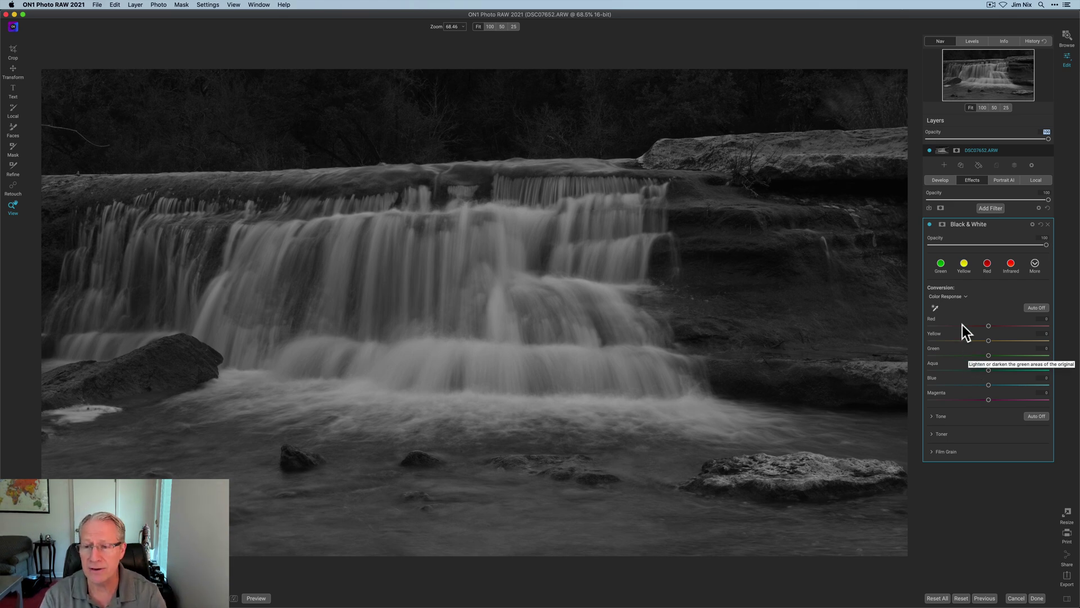
pyautogui.click(930, 225)
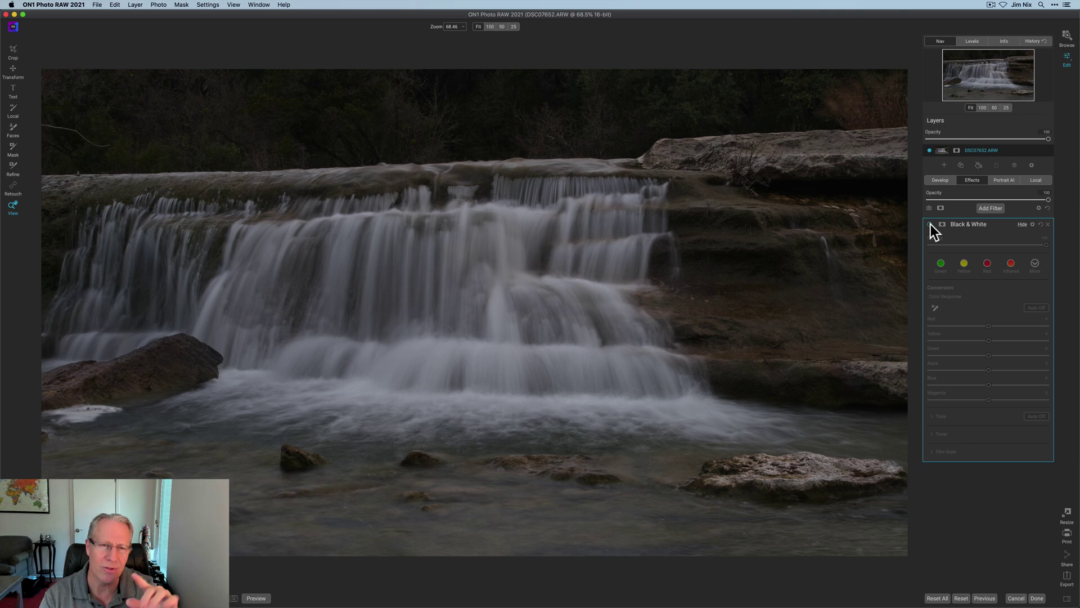
pyautogui.click(930, 224)
pyautogui.click(930, 224)
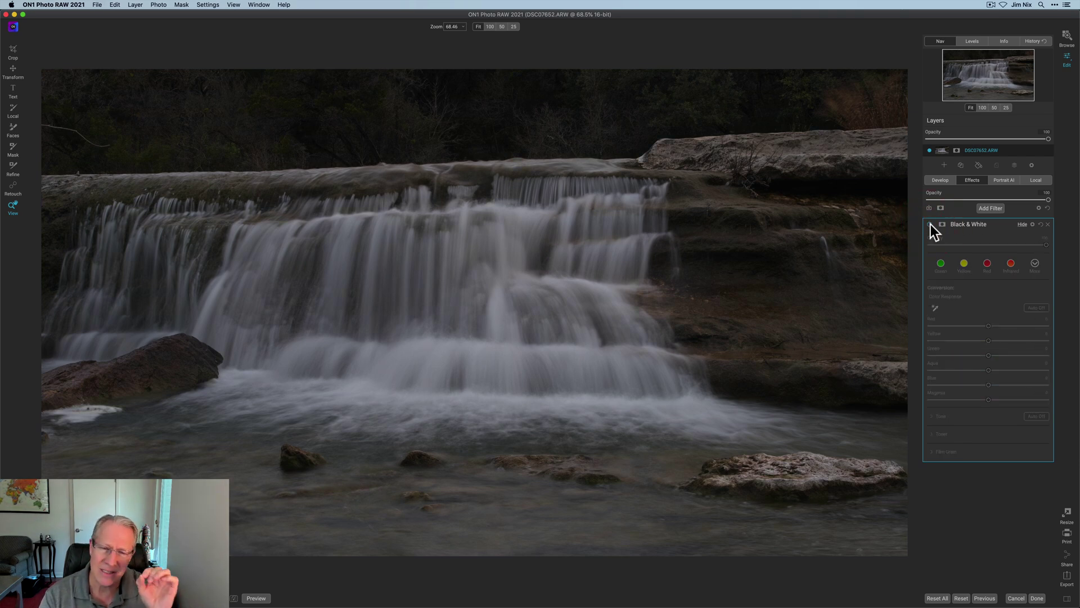
pyautogui.click(931, 225)
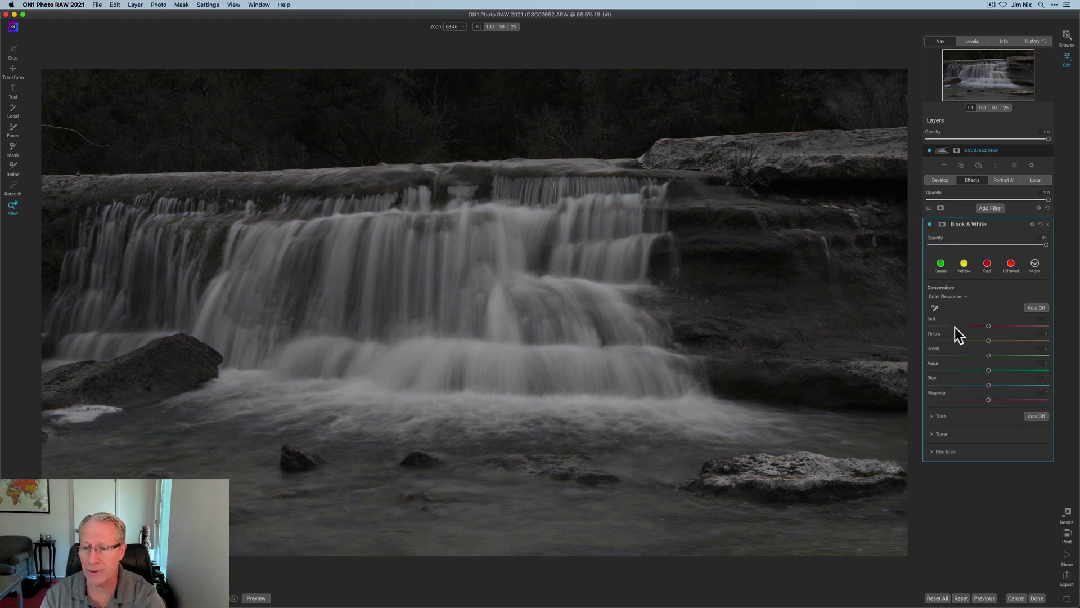
pyautogui.moveTo(988, 340); pyautogui.dragTo(914, 340)
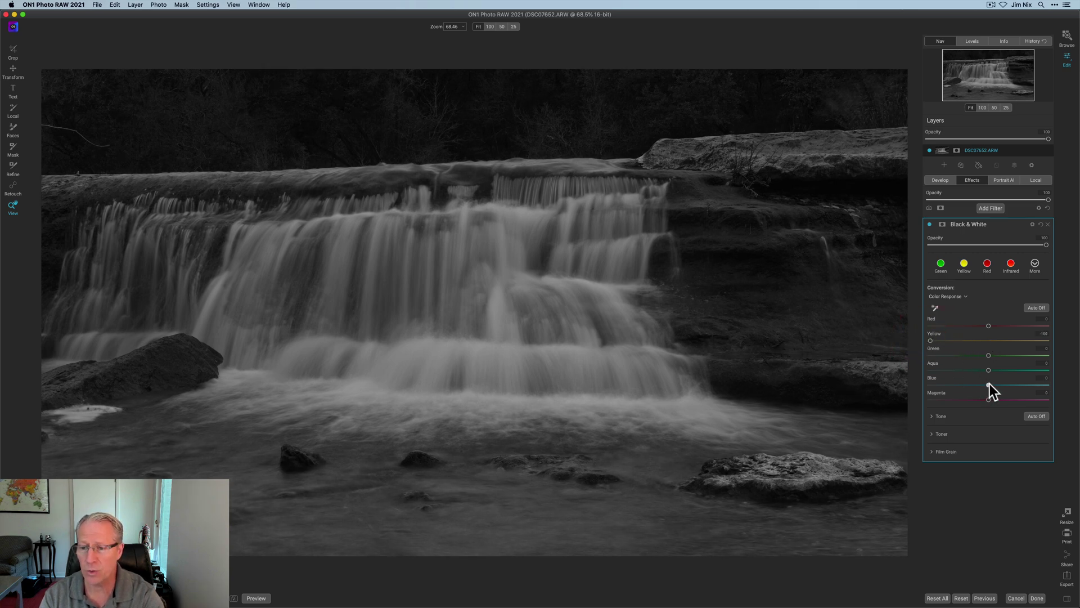
pyautogui.moveTo(989, 385); pyautogui.dragTo(1048, 385)
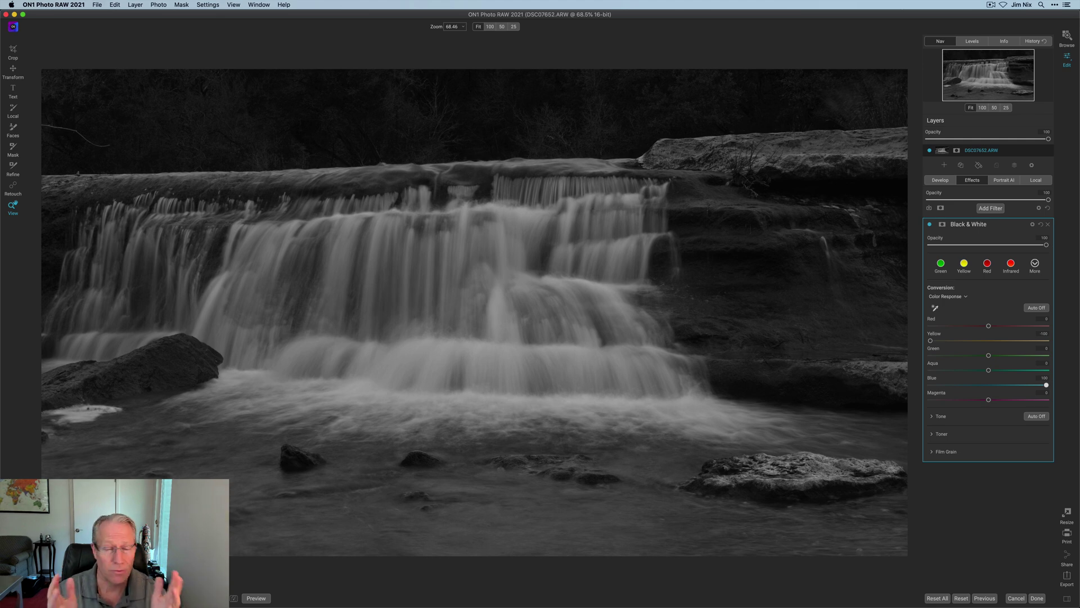
# - Add a Tone Enhancer filter with raised Contrast and Highlights, then go back to Develop
pyautogui.click(997, 209)
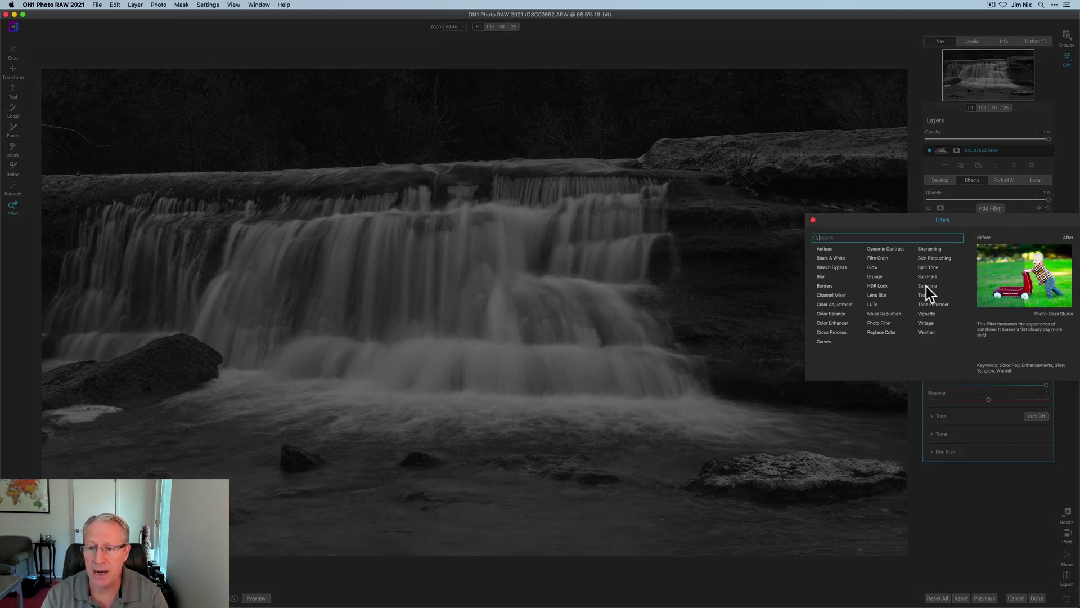
pyautogui.click(930, 302)
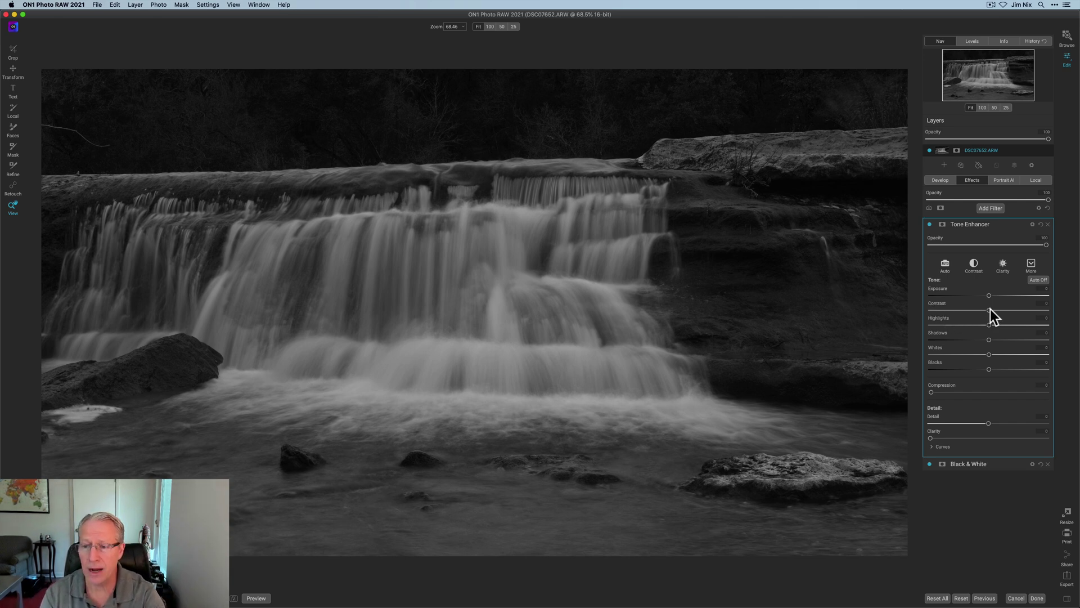
pyautogui.moveTo(990, 309); pyautogui.dragTo(999, 310)
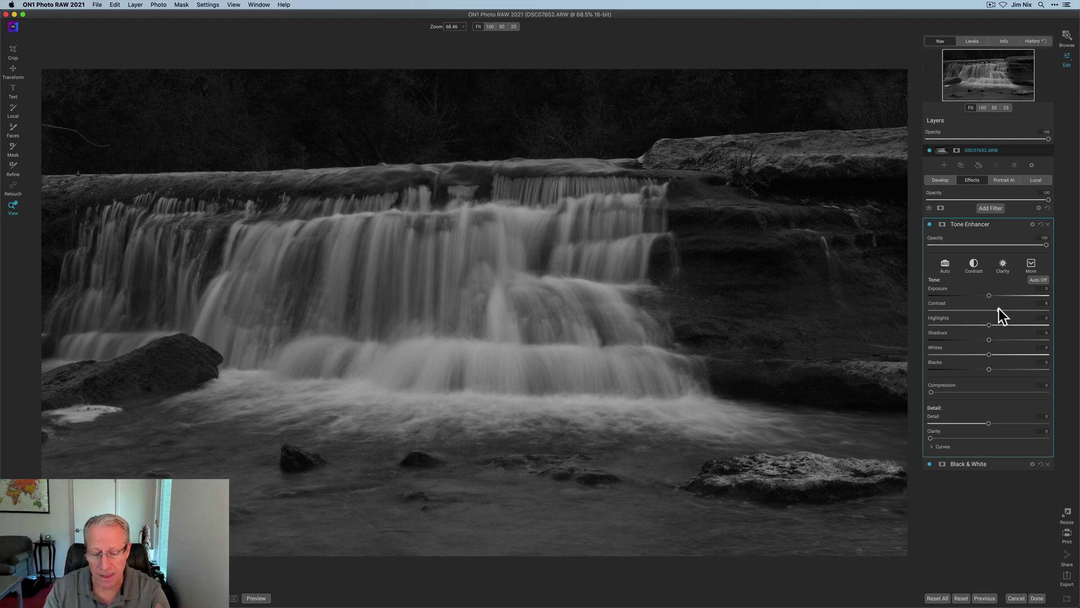
pyautogui.moveTo(990, 325); pyautogui.dragTo(996, 325)
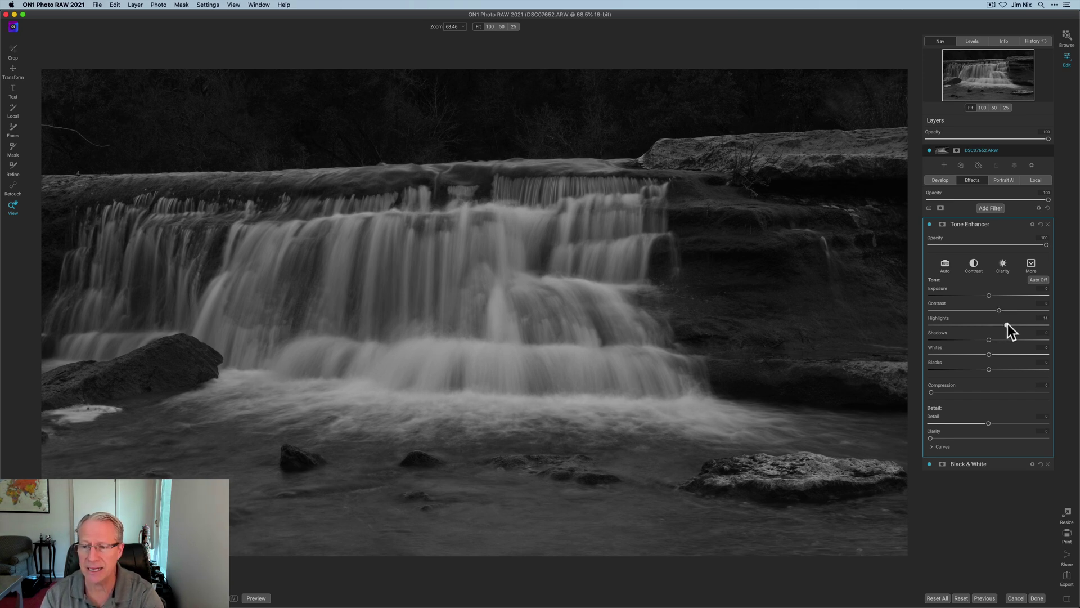
pyautogui.click(1014, 325)
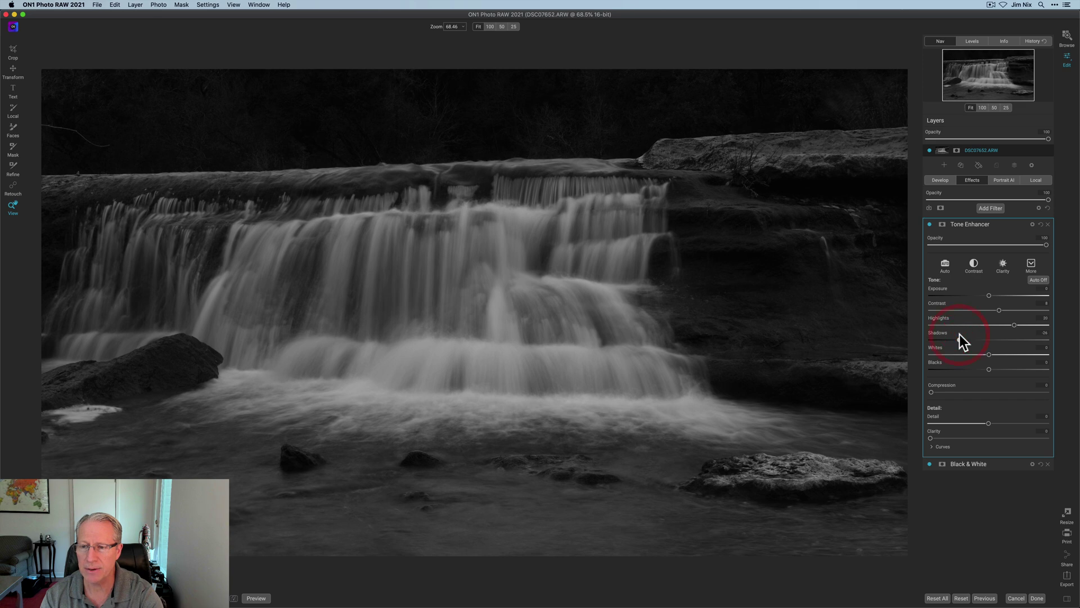
pyautogui.click(944, 181)
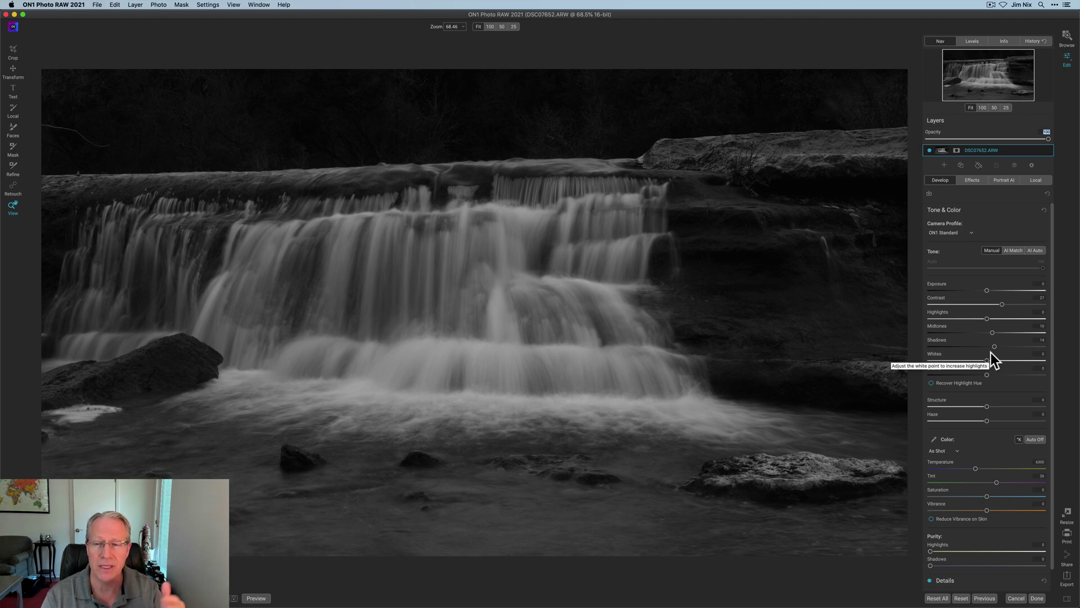
# - Return to the Effects stack with the Tone Enhancer and Black & White filters
pyautogui.click(973, 181)
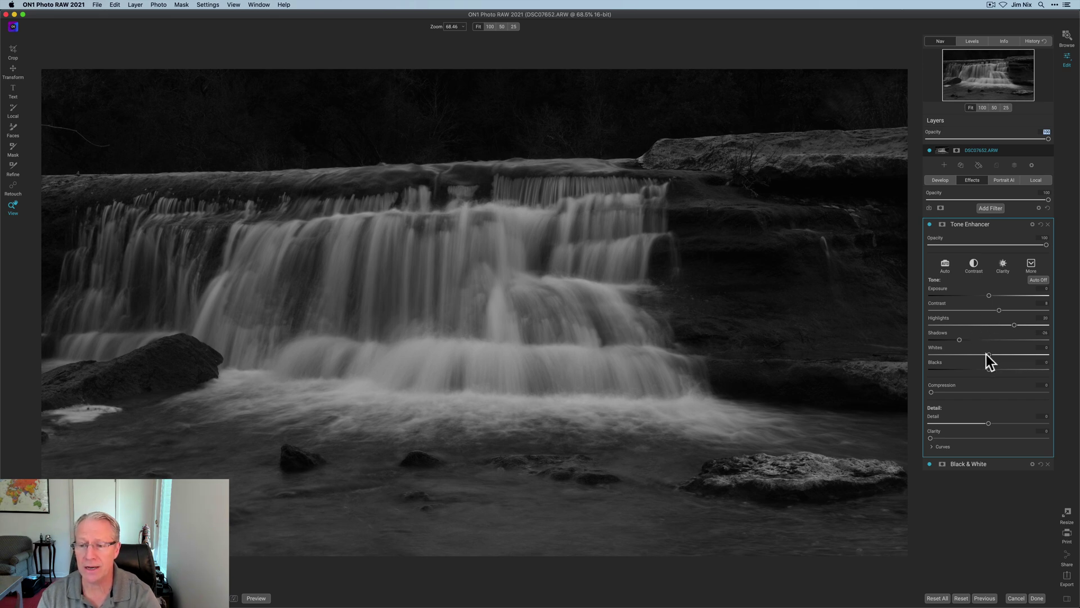
# - Set Tone Enhancer Whites to 100 and lower Shadows, easing them back slightly
pyautogui.moveTo(989, 355); pyautogui.dragTo(1064, 349)
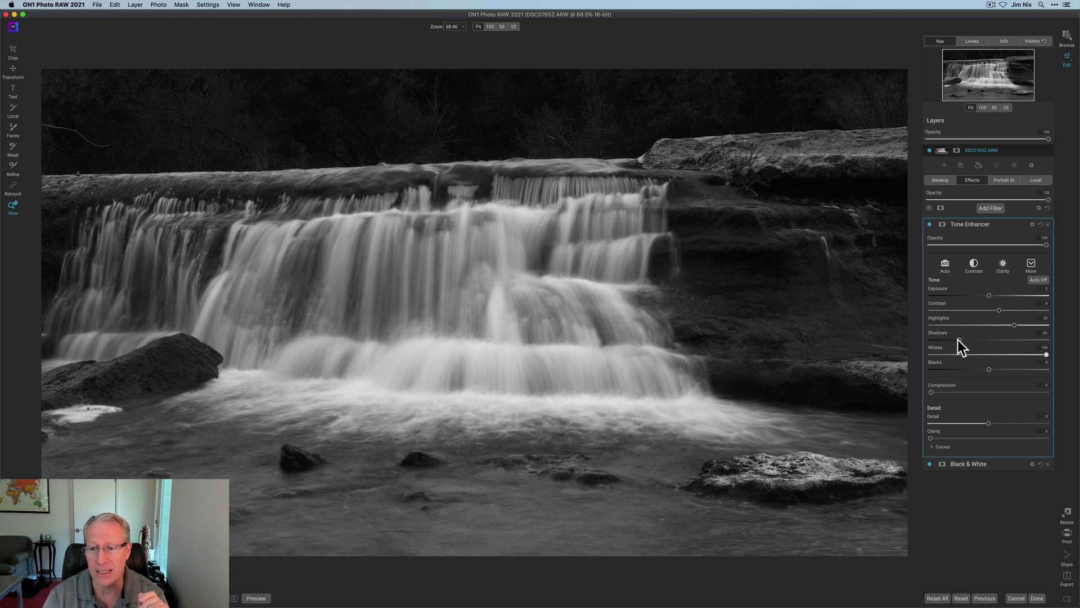
pyautogui.moveTo(952, 339)
pyautogui.mouseDown()
pyautogui.moveTo(933, 339)
pyautogui.moveTo(943, 338)
pyautogui.mouseUp()
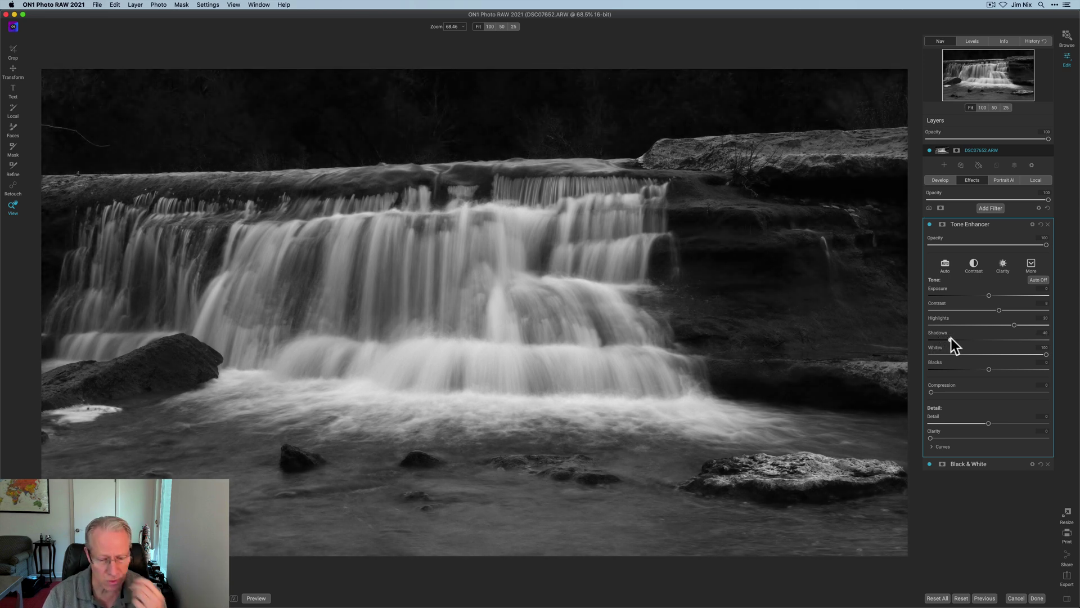
pyautogui.moveTo(956, 337); pyautogui.dragTo(959, 339)
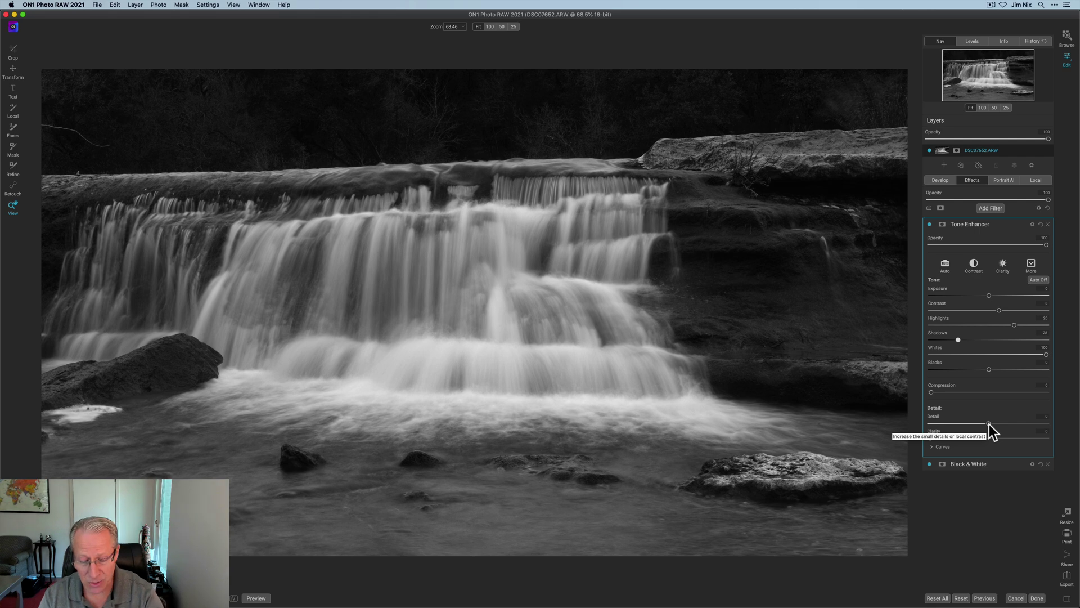
# - Raise Tone Enhancer Detail to about 15 and Clarity to about 25, resetting each to compare its effect
pyautogui.moveTo(990, 423); pyautogui.dragTo(997, 422)
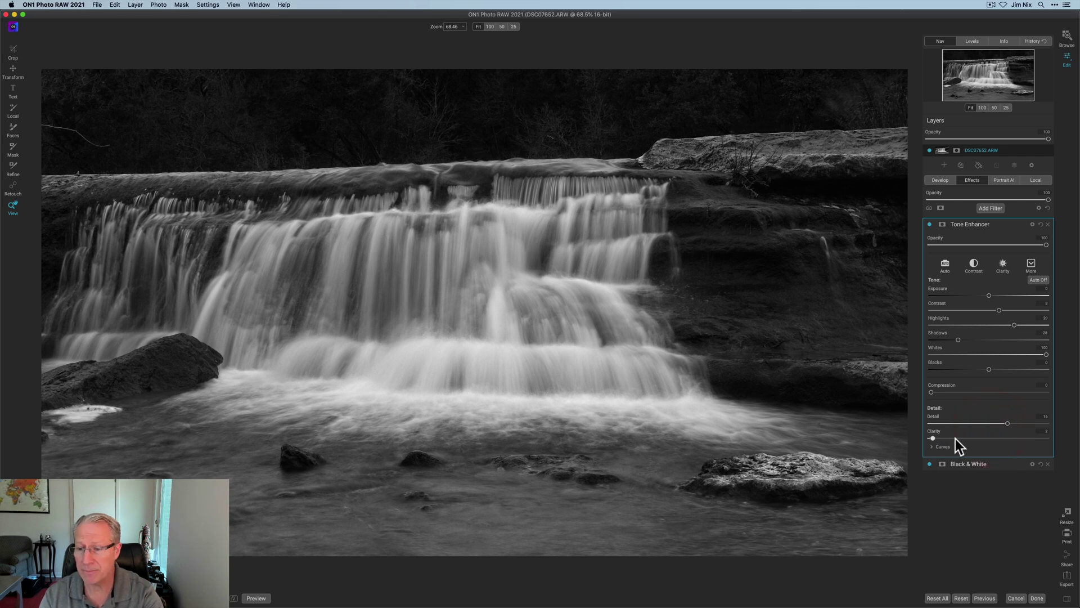
pyautogui.moveTo(956, 438); pyautogui.dragTo(963, 437)
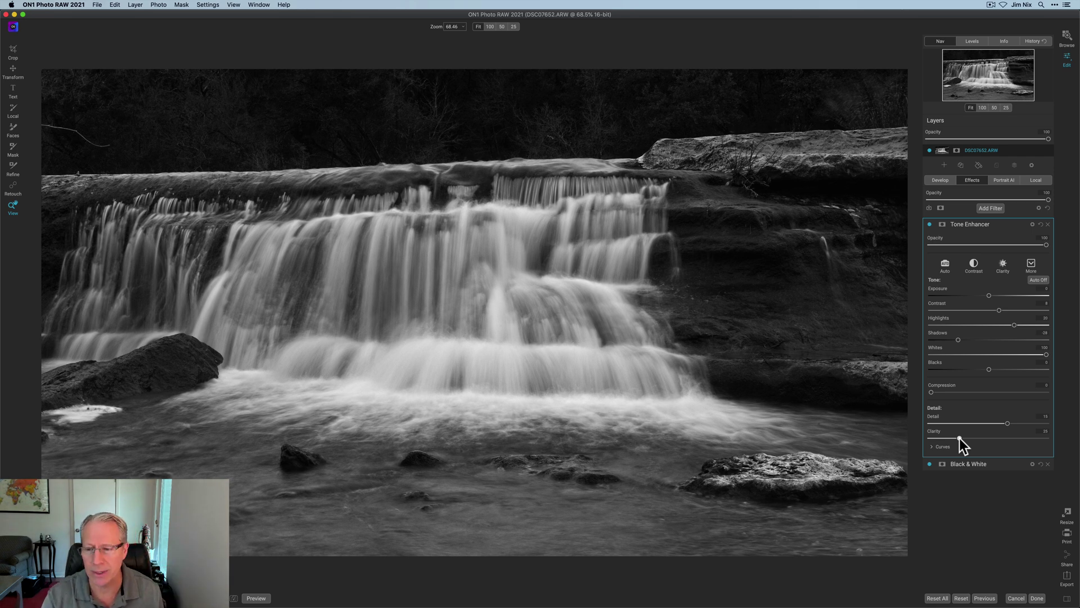
pyautogui.doubleClick(960, 437)
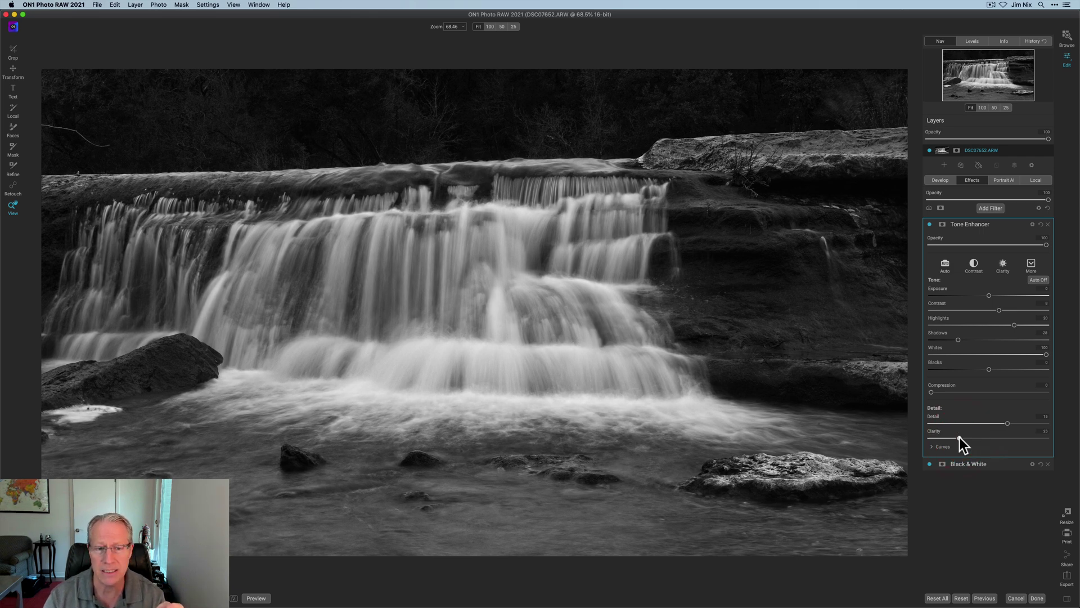
pyautogui.doubleClick(1007, 423)
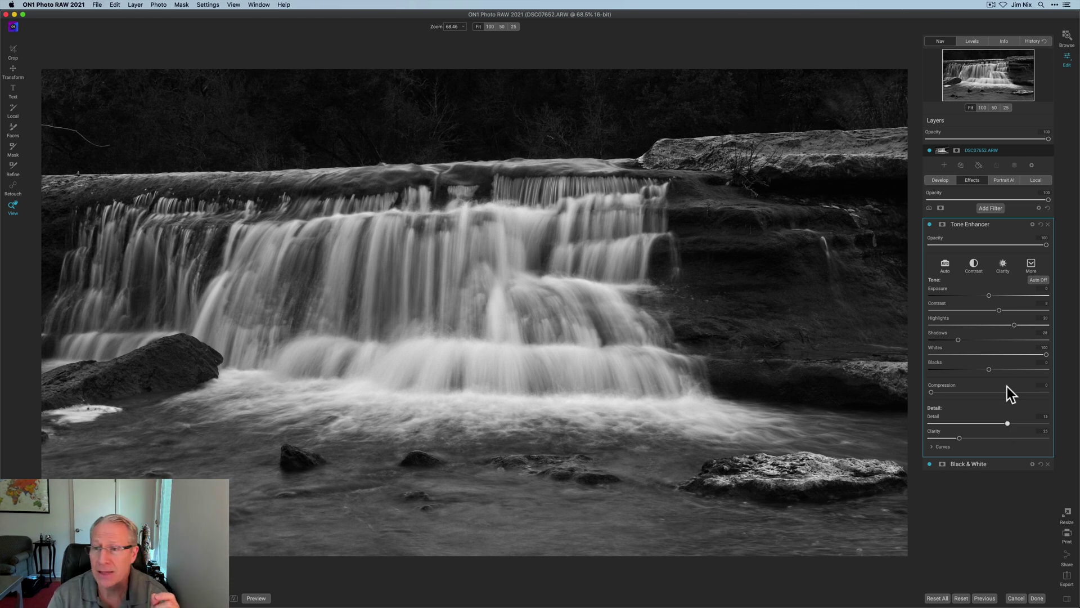
pyautogui.click(1001, 42)
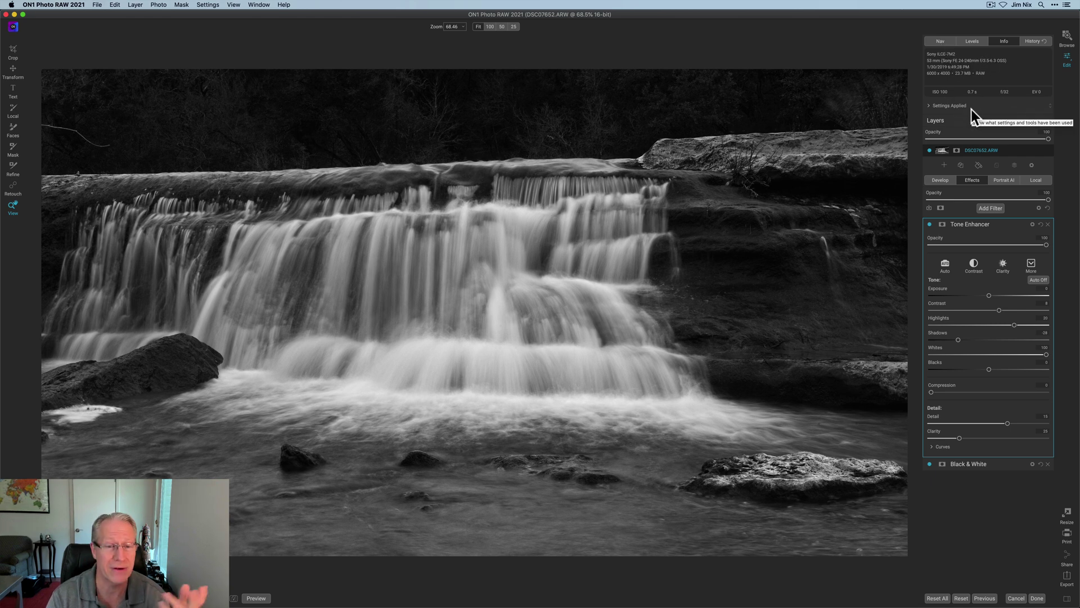
pyautogui.click(941, 42)
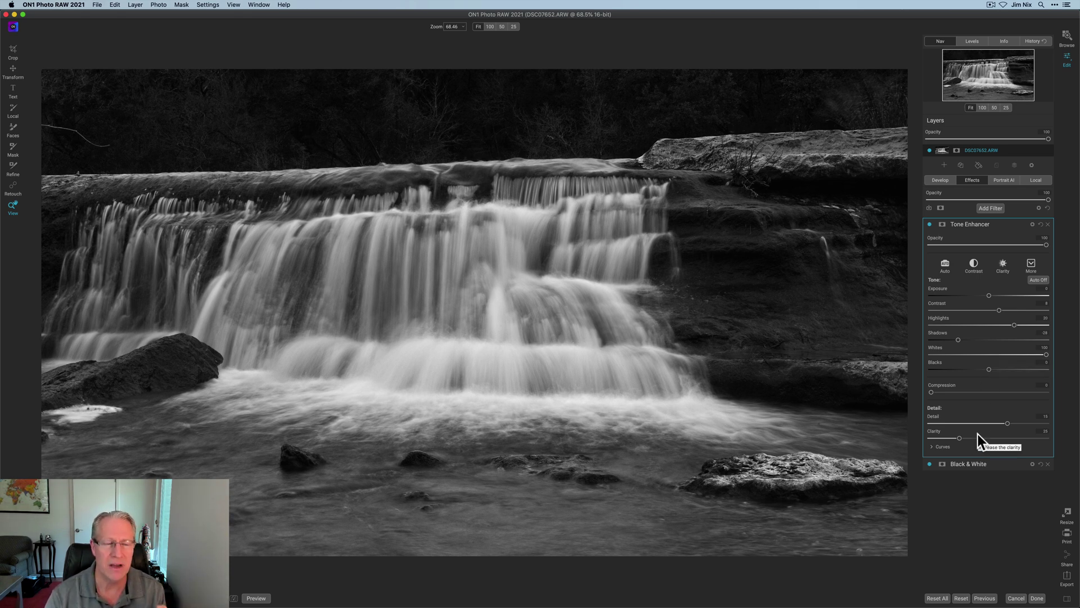
# - Add a Vignette filter with the Big Softy preset and Size reduced to 14
pyautogui.click(988, 209)
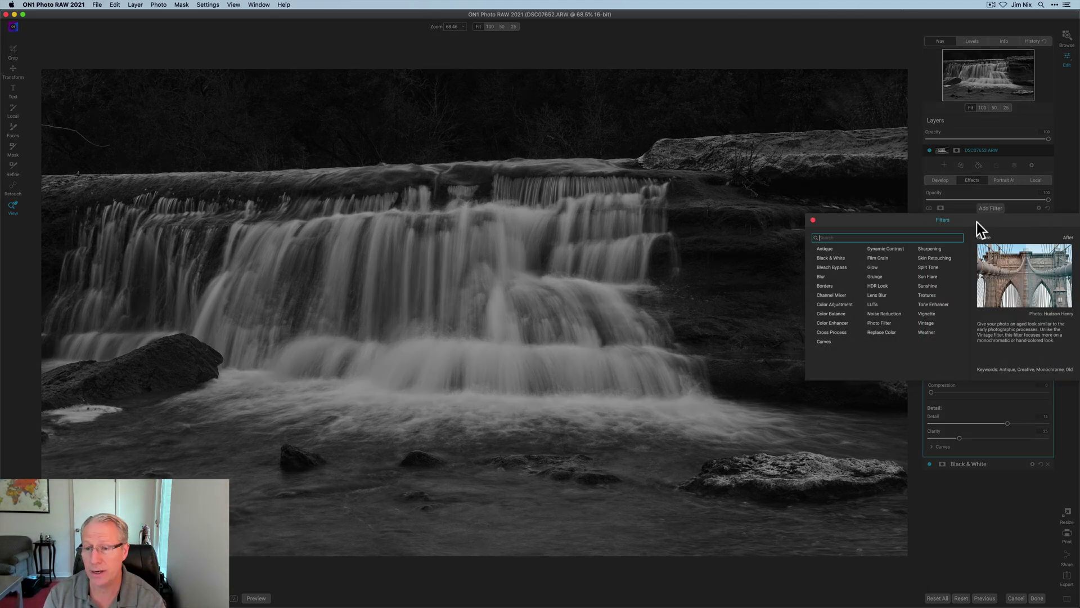
pyautogui.click(927, 314)
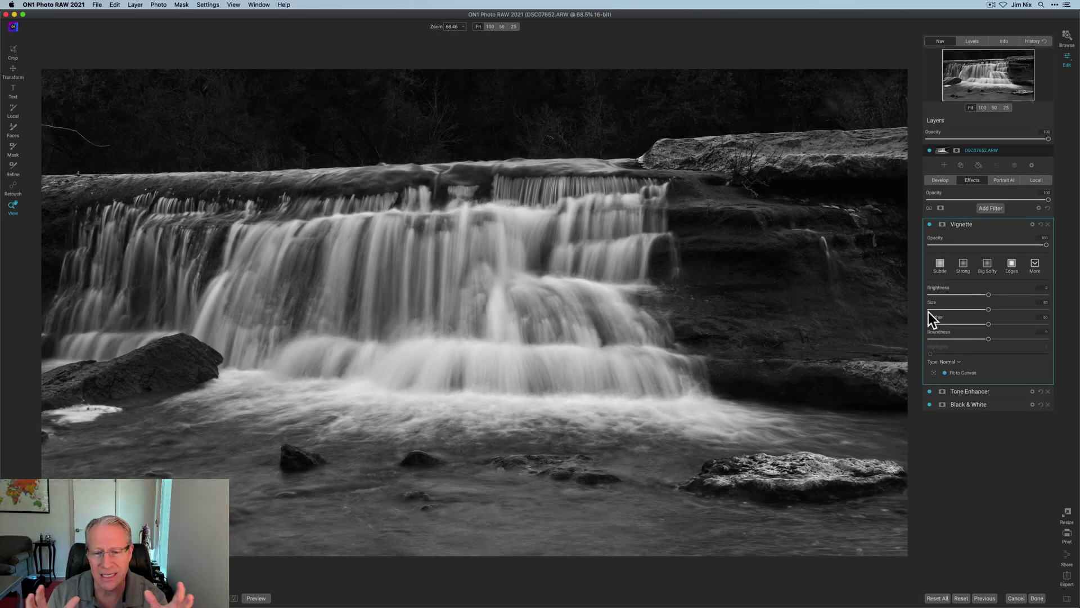
pyautogui.click(988, 265)
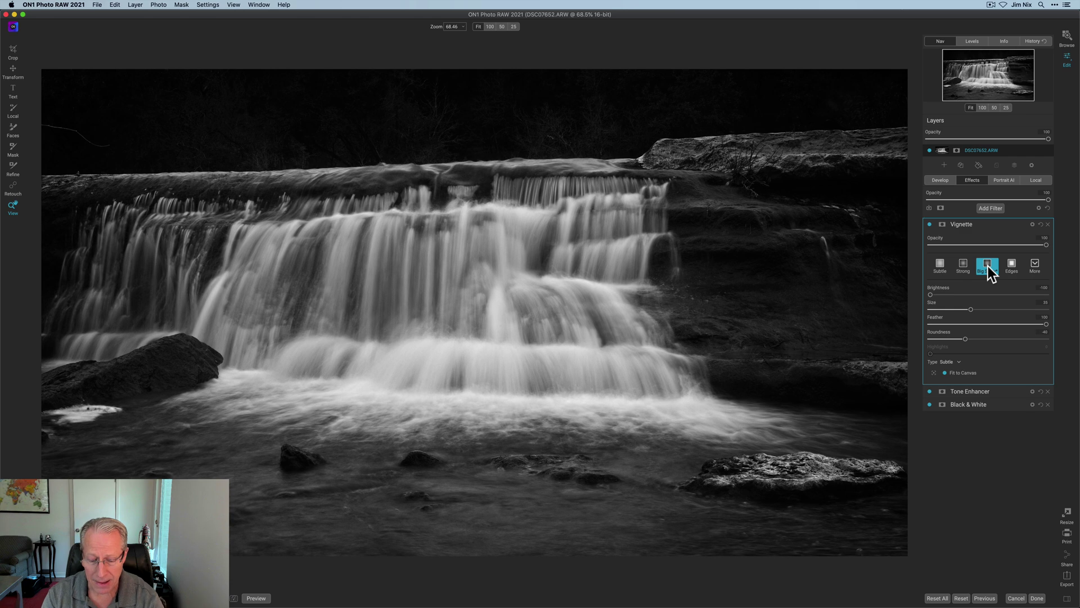
pyautogui.moveTo(941, 311); pyautogui.dragTo(950, 309)
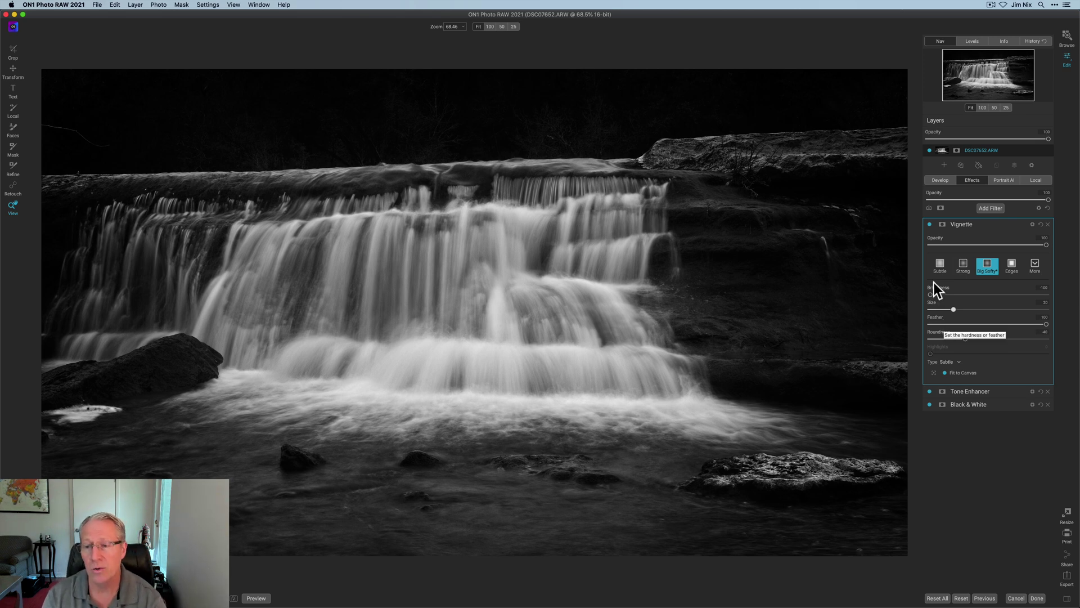
# - Check the Tone Enhancer settings, then raise Develop's Whites from 5 to 25
pyautogui.click(937, 179)
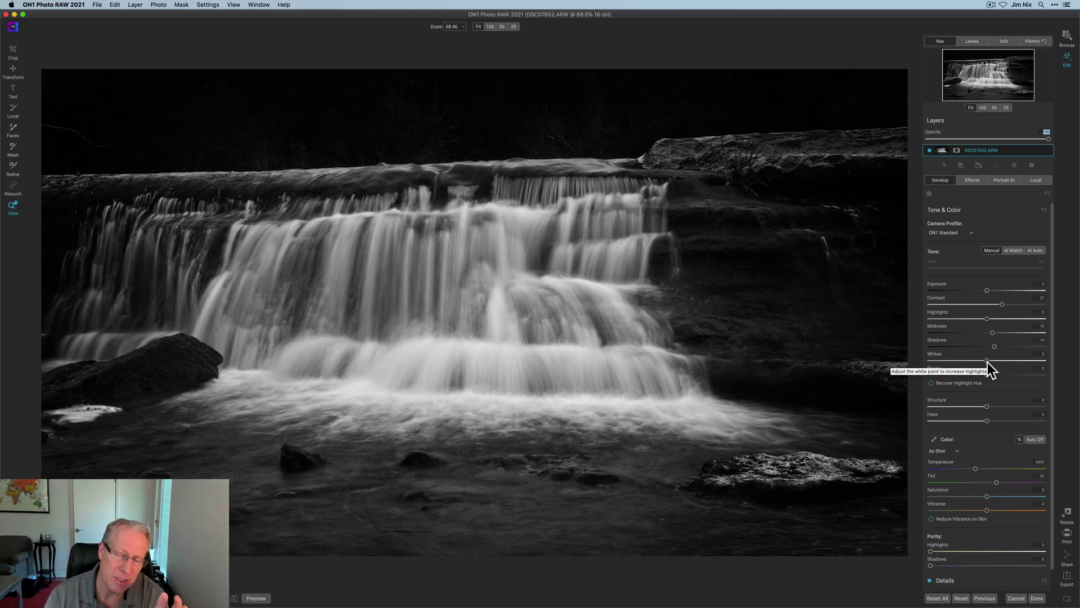
pyautogui.click(972, 180)
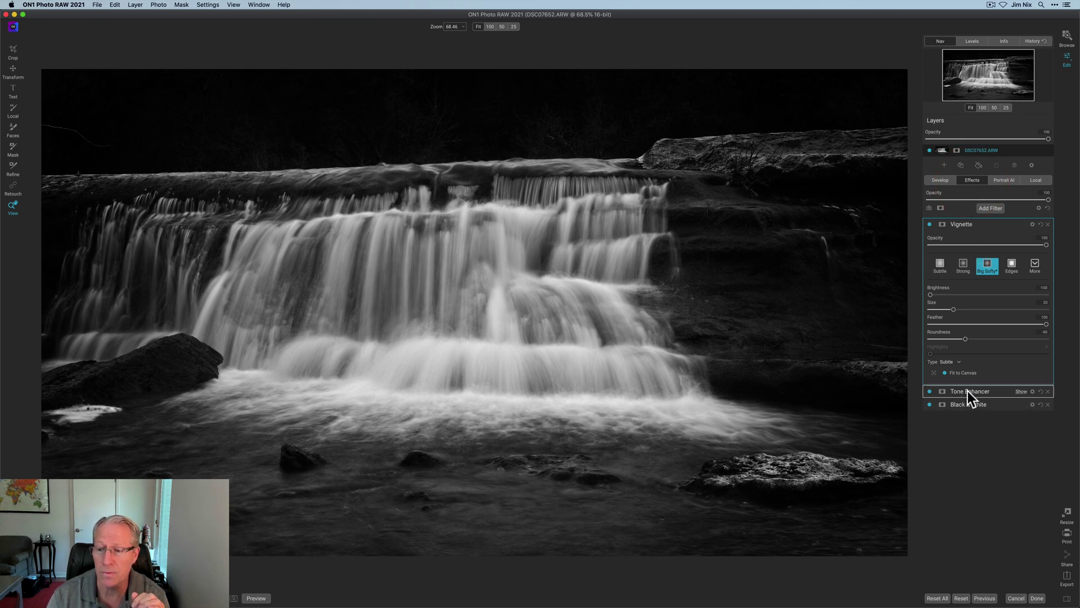
pyautogui.click(968, 390)
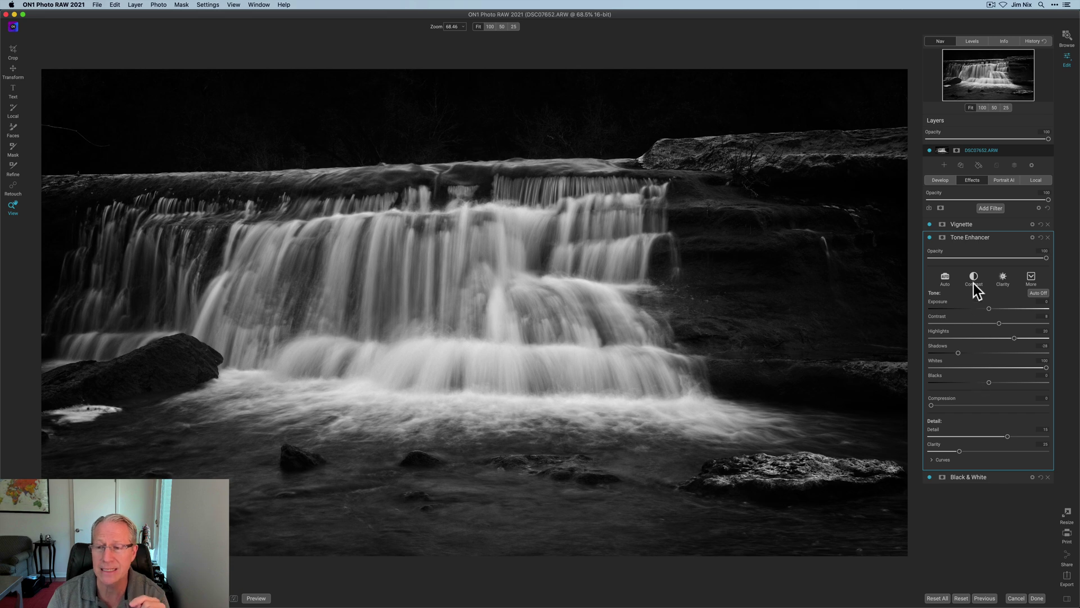
pyautogui.click(946, 179)
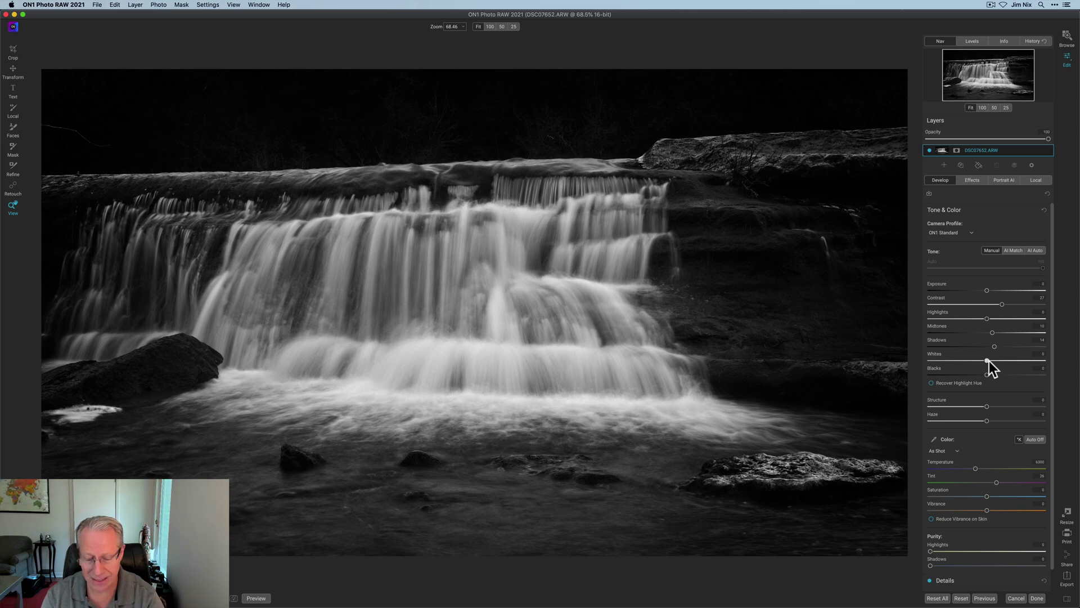
pyautogui.moveTo(994, 360); pyautogui.dragTo(1000, 359)
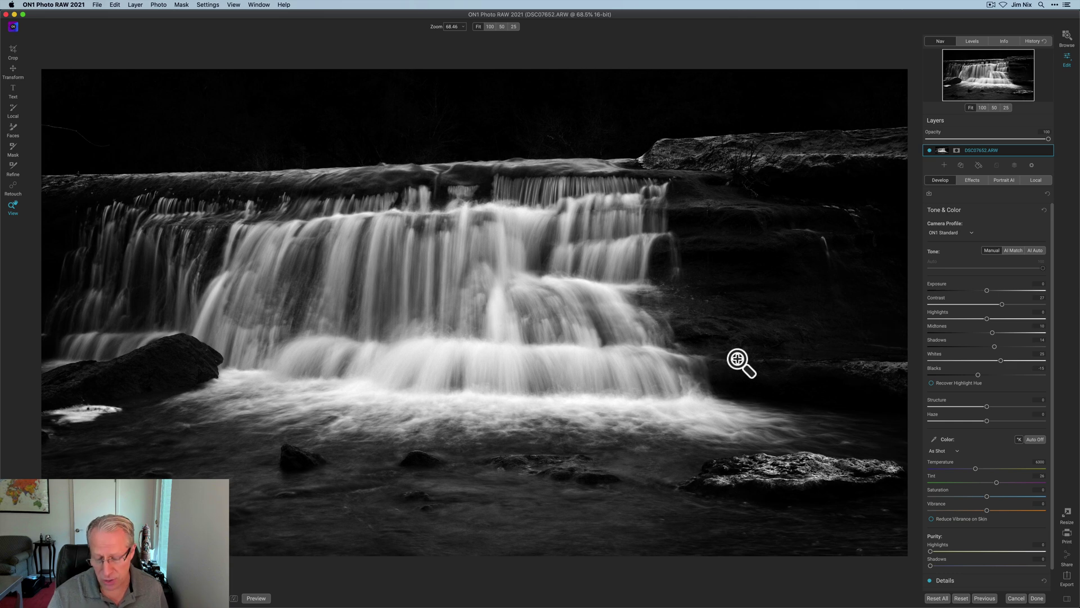
# - Turn Preview off with the backslash key to show the unedited colour original
pyautogui.press('\\')
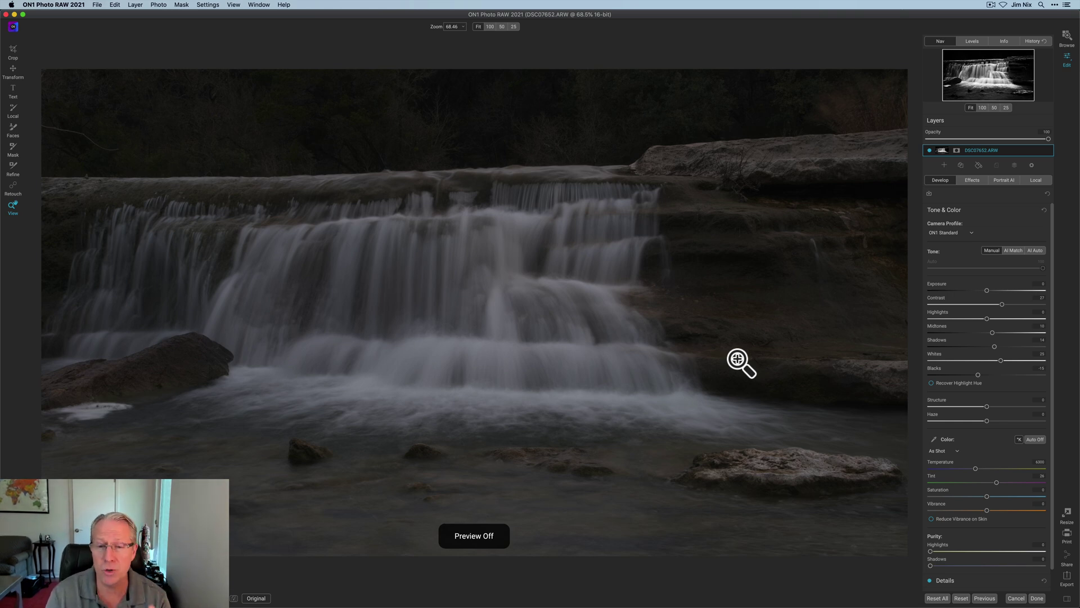
# - Restore the preview, compare before/after in split view moving the divider, then exit to the full edit
pyautogui.press('\\')
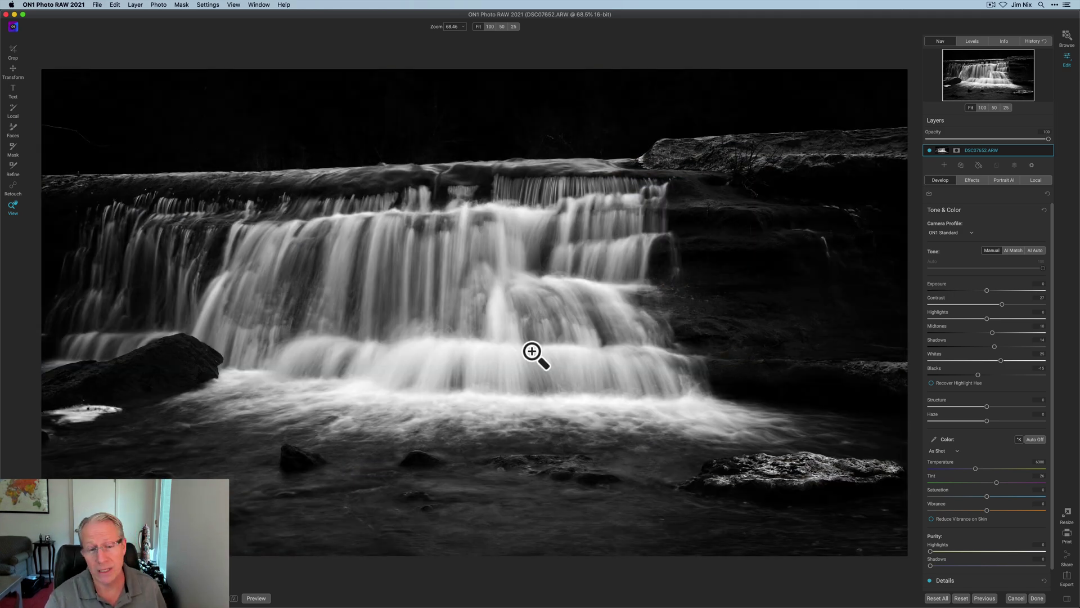
pyautogui.click(234, 598)
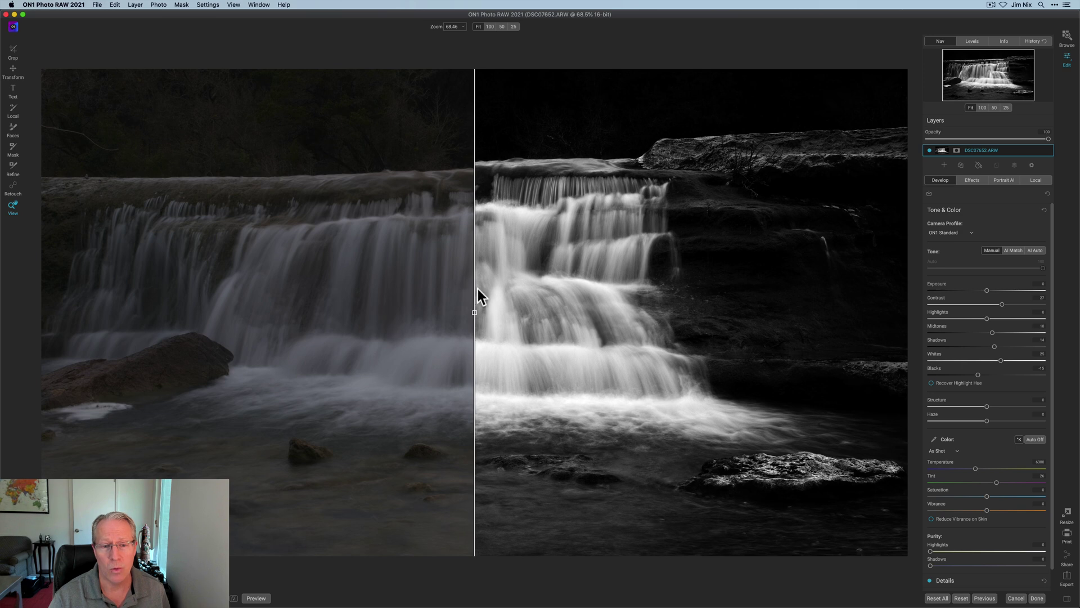
pyautogui.moveTo(473, 313); pyautogui.dragTo(286, 254)
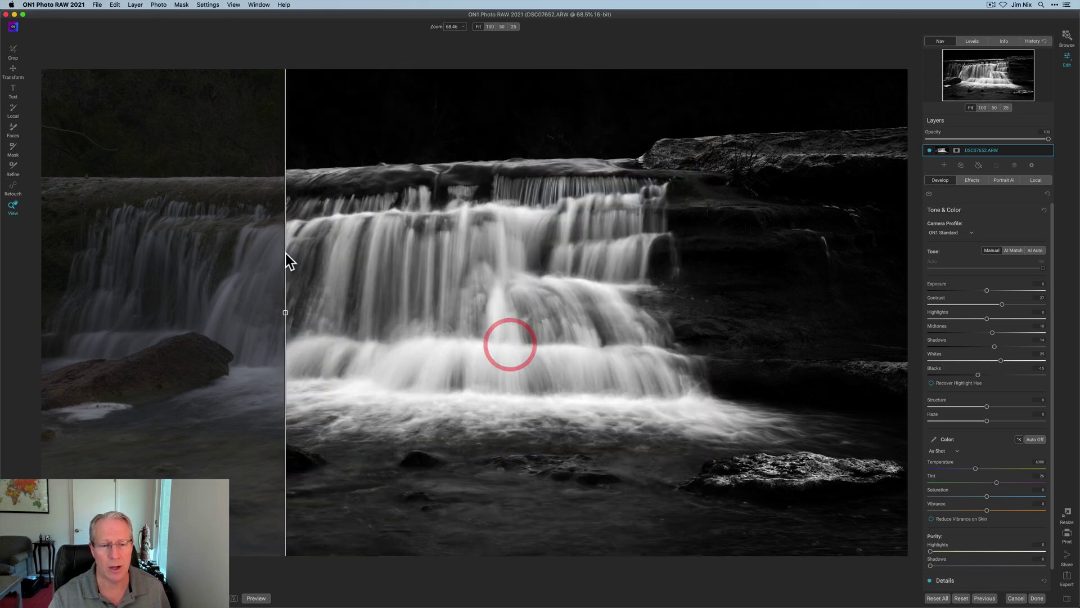
pyautogui.press('\\')
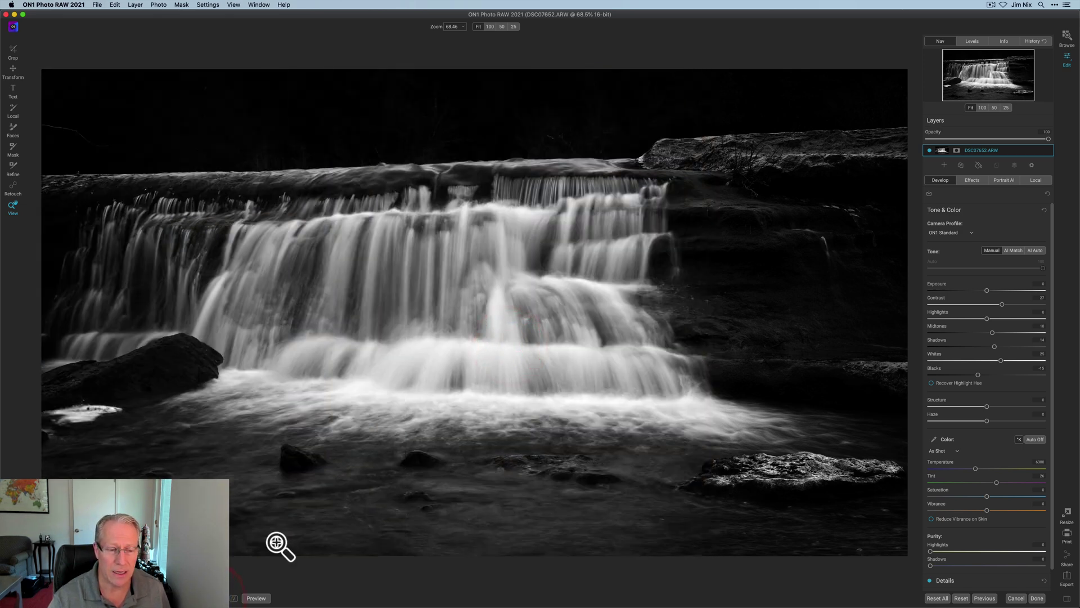